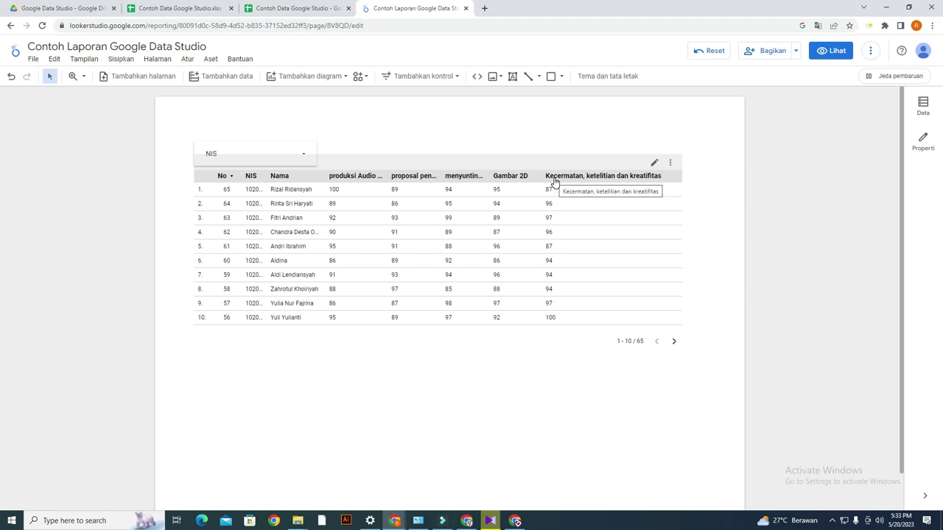
# Step: Widen the NIS, Nama and menyunting video columns of the student score table so more of their contents fit
pyautogui.click(494, 192)
pyautogui.click(495, 192)
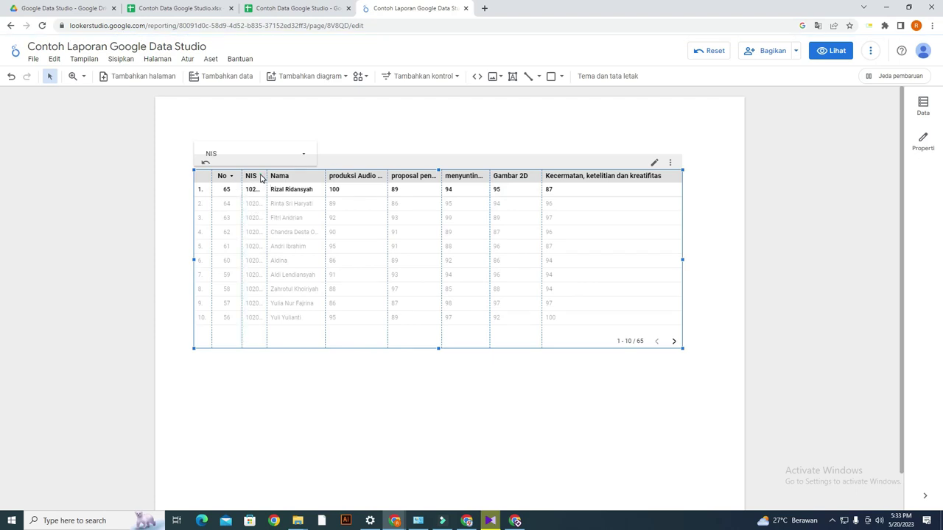
pyautogui.moveTo(267, 187); pyautogui.dragTo(415, 192)
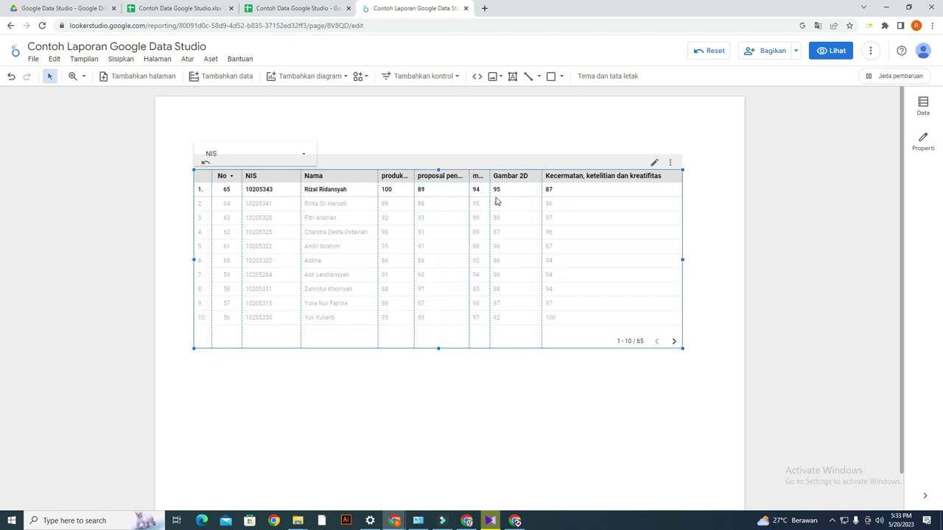
pyautogui.moveTo(490, 197); pyautogui.dragTo(513, 196)
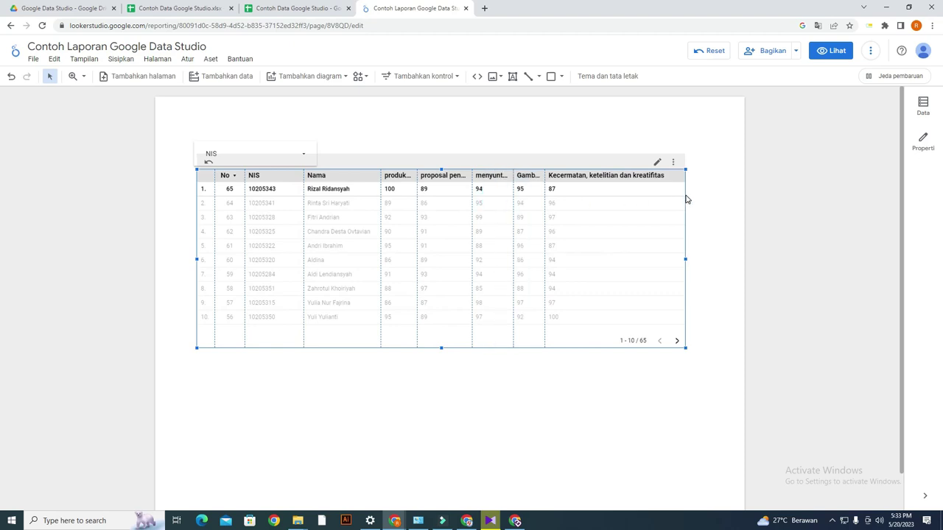
pyautogui.click(624, 180)
pyautogui.click(526, 139)
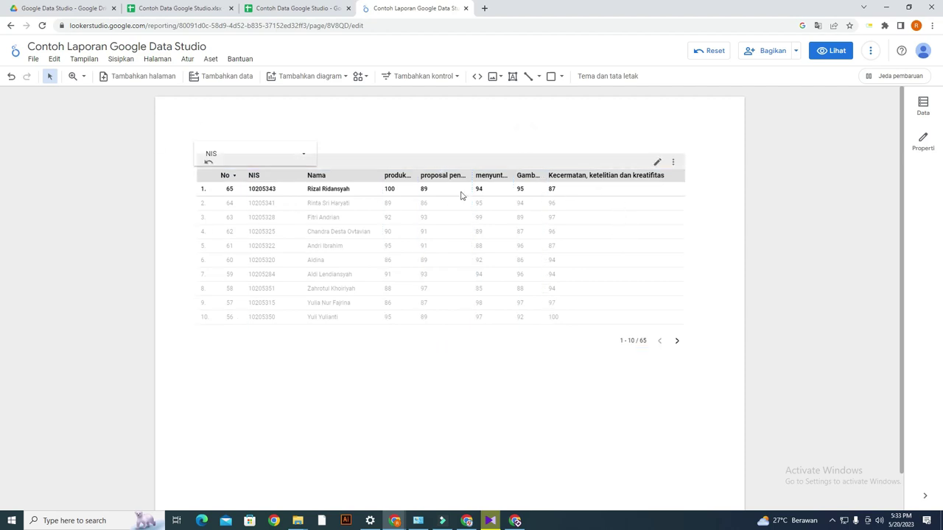
pyautogui.click(568, 163)
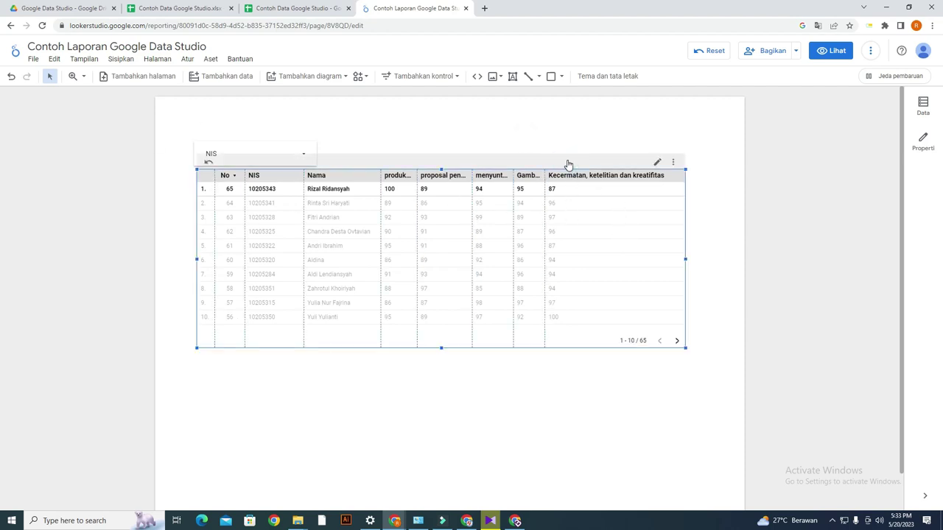
# Step: Add a new calculated field to the Contoh Data Google Studio - NILAI data source and name it Rata-rata
pyautogui.click(928, 117)
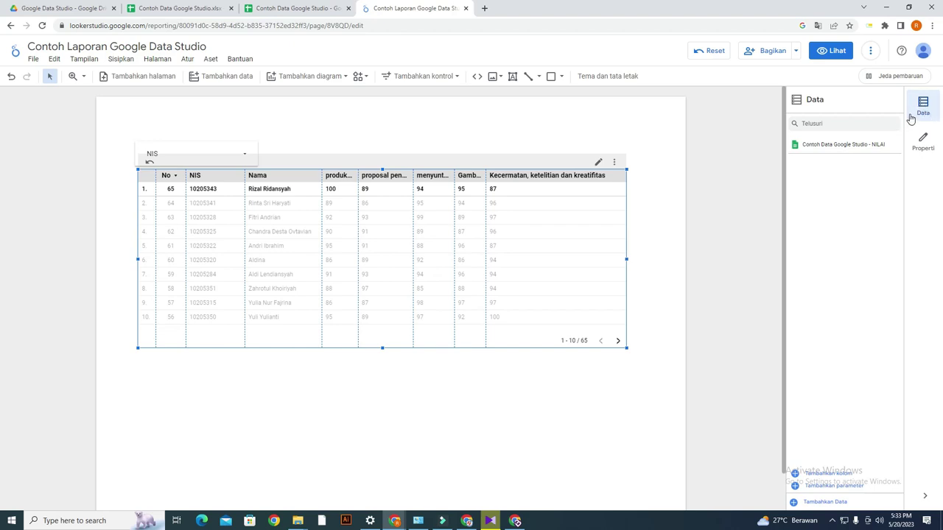
pyautogui.click(830, 475)
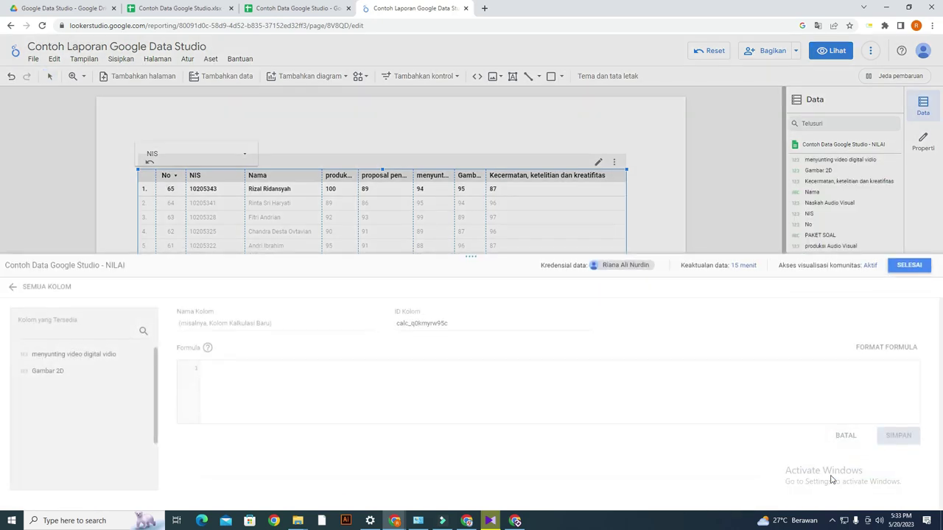
pyautogui.click(236, 371)
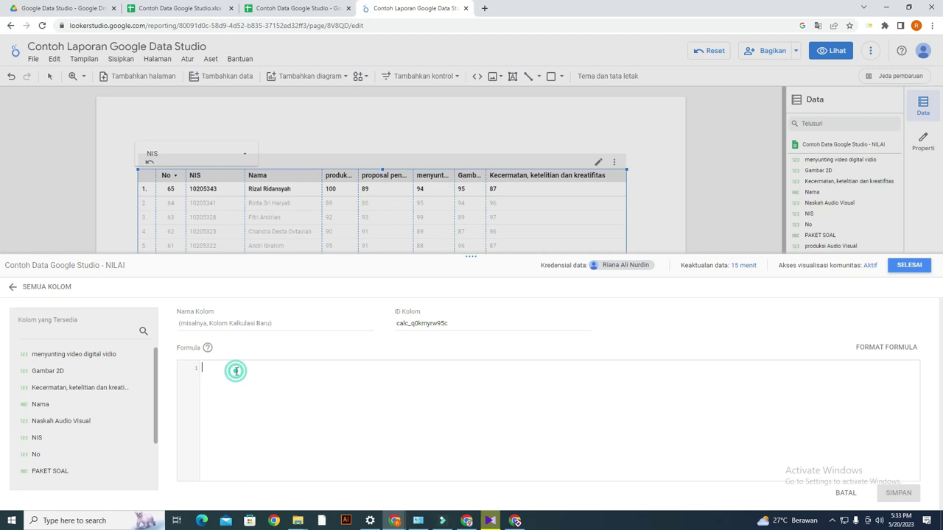
pyautogui.click(236, 323)
pyautogui.write('Rata-rata')
# Step: Start the formula by summing menyunting video digital vidio, Gambar 2D, Kecermatan, ketelitian dan kreatifitas and Naskah Audio Visual
pyautogui.click(235, 384)
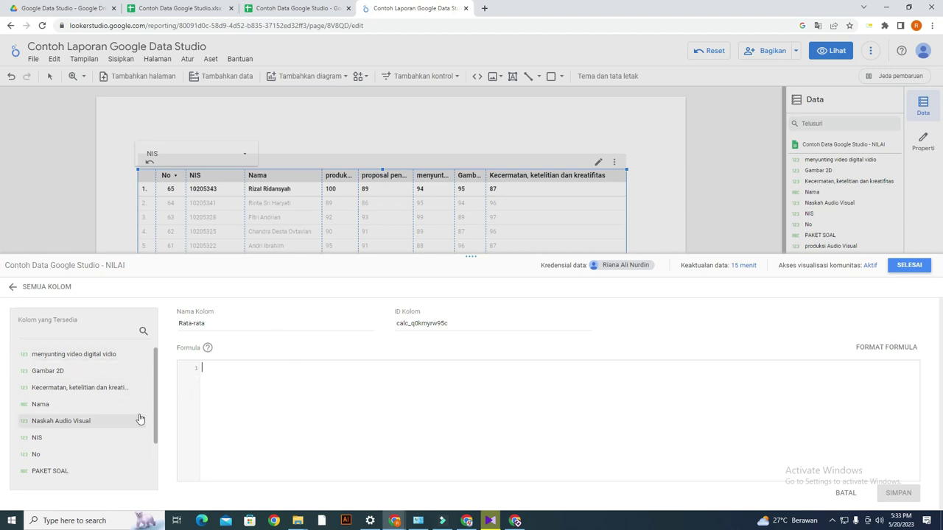
pyautogui.moveTo(155, 440); pyautogui.dragTo(155, 482)
pyautogui.scroll(3, 155, 413)
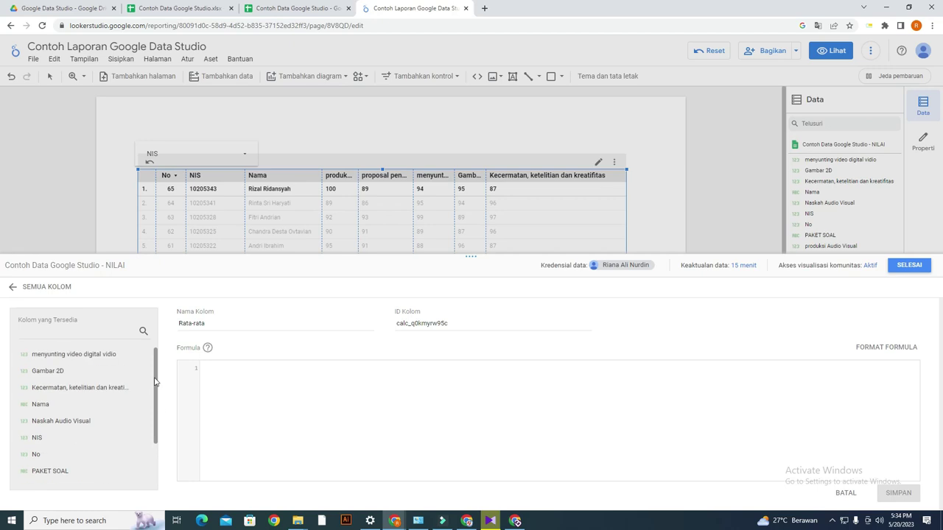
pyautogui.click(89, 359)
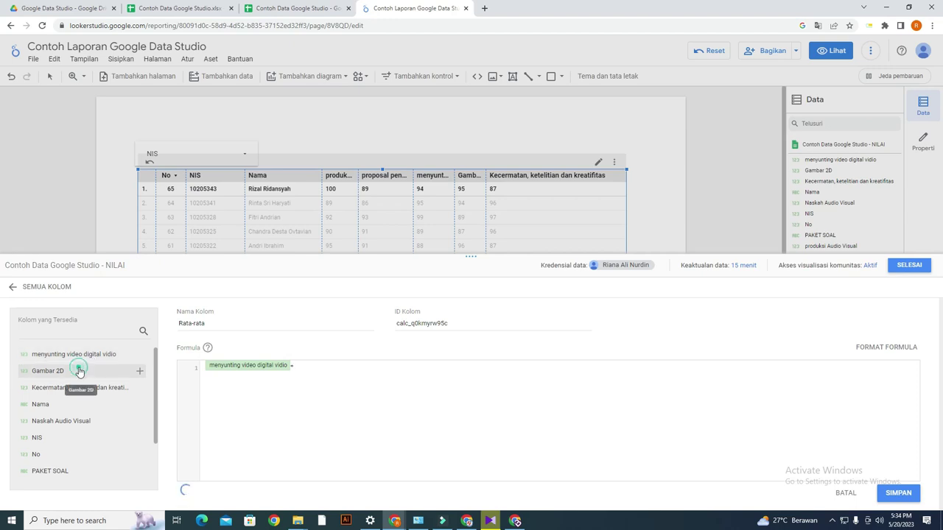
pyautogui.click(78, 371)
pyautogui.write('+')
pyautogui.click(80, 390)
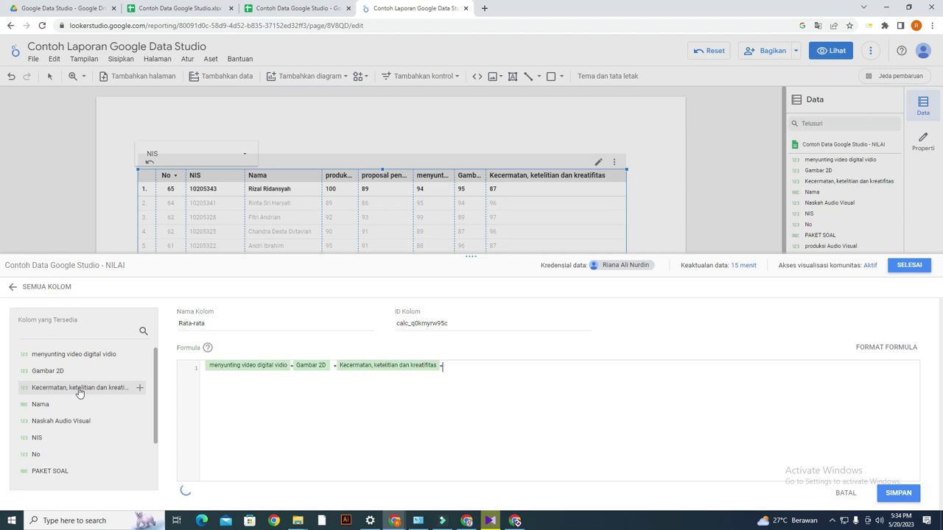
pyautogui.write('+')
pyautogui.click(88, 426)
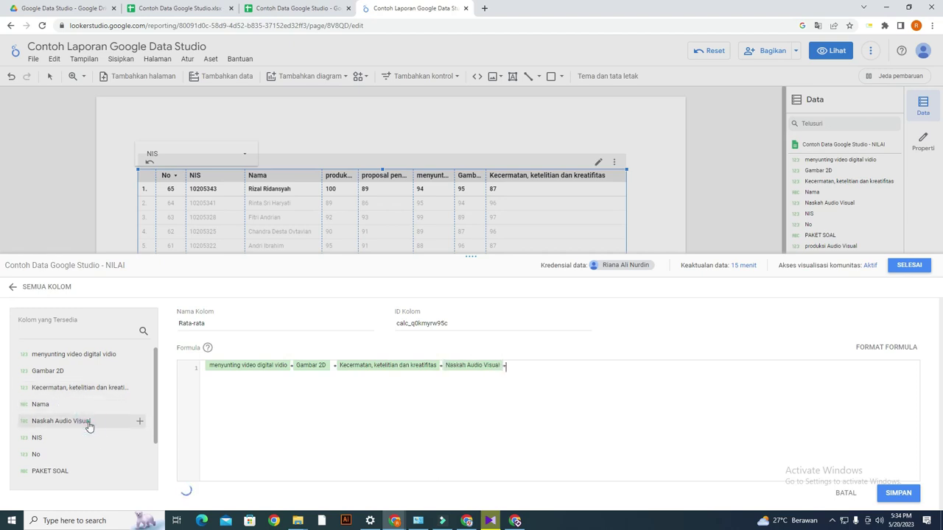
# Step: Extend the formula's sum with produksi Audio Visual and proposal penawaran produk multimedia, ending the formula with /6
pyautogui.scroll(-2, 88, 426)
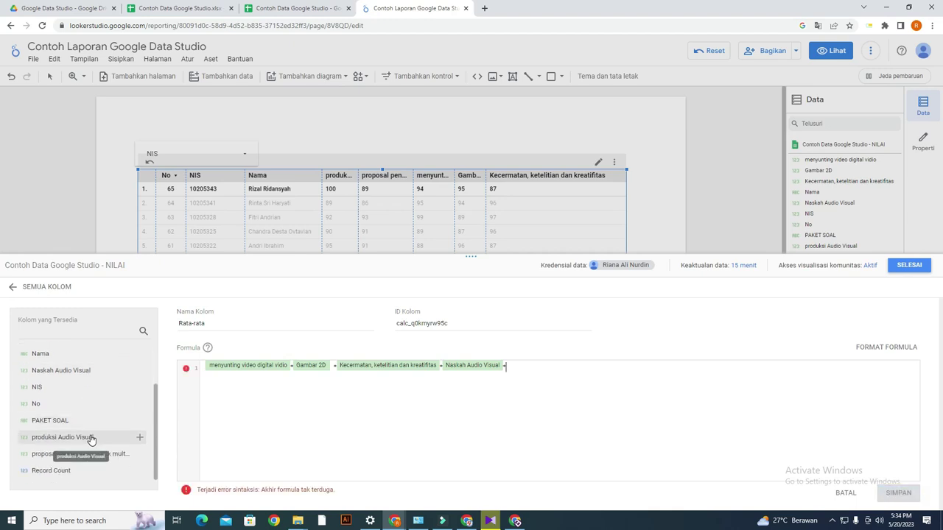
pyautogui.click(90, 437)
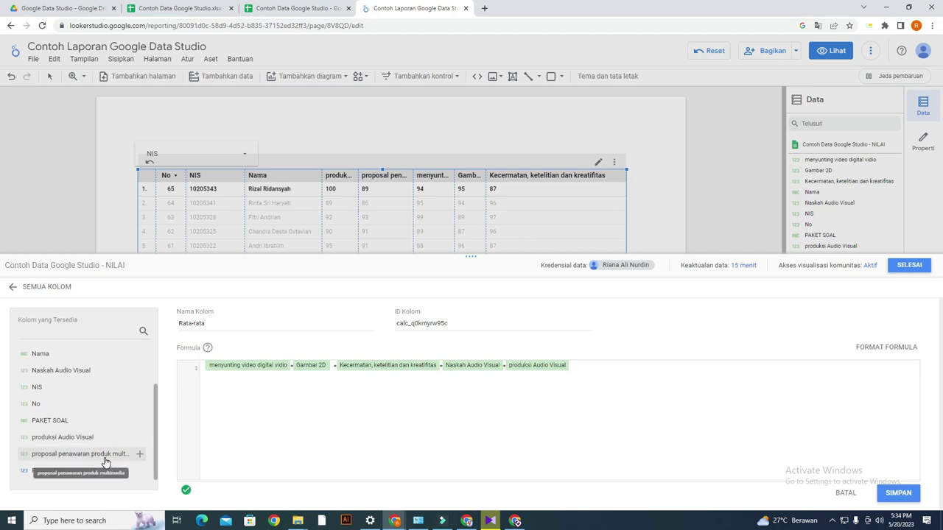
pyautogui.click(105, 457)
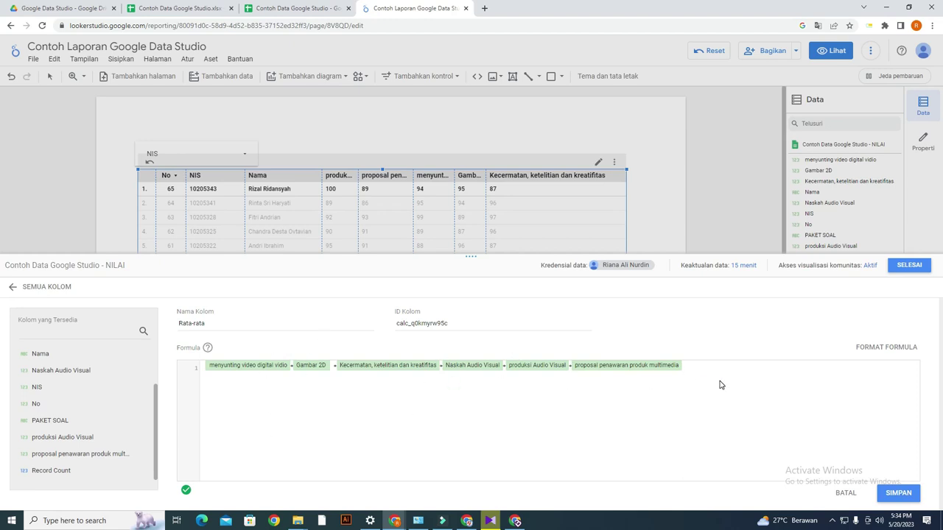
pyautogui.write('/6')
# Step: Save the Rata-rata calculated field, return to the full field list and close the data source editor
pyautogui.tripleClick(210, 324)
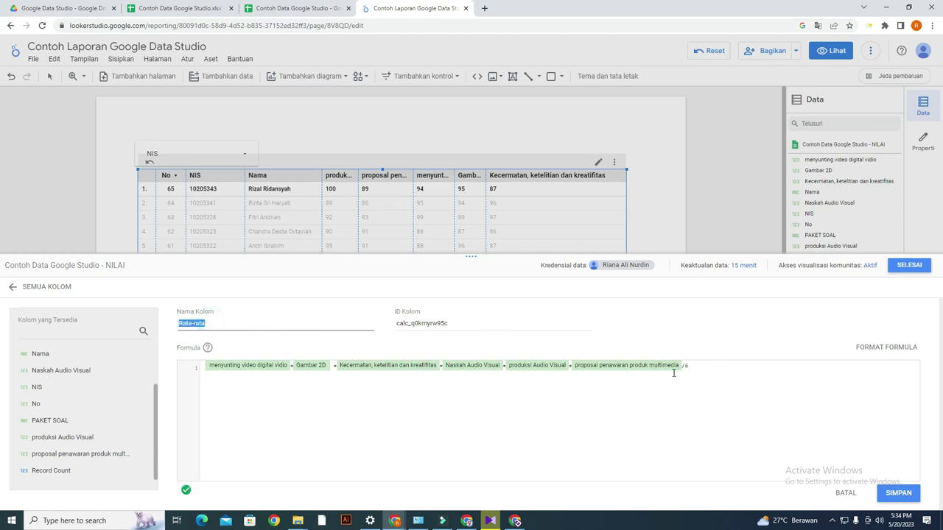
pyautogui.click(897, 495)
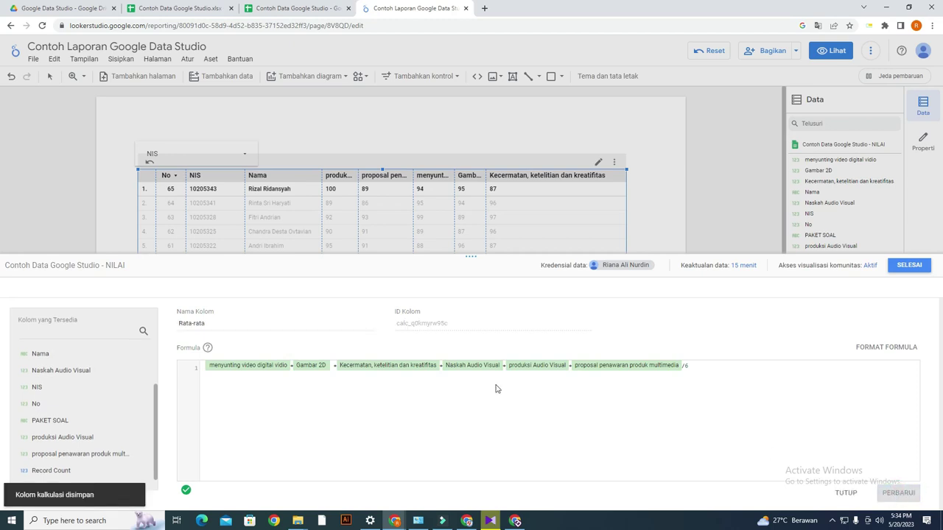
pyautogui.scroll(1, 155, 392)
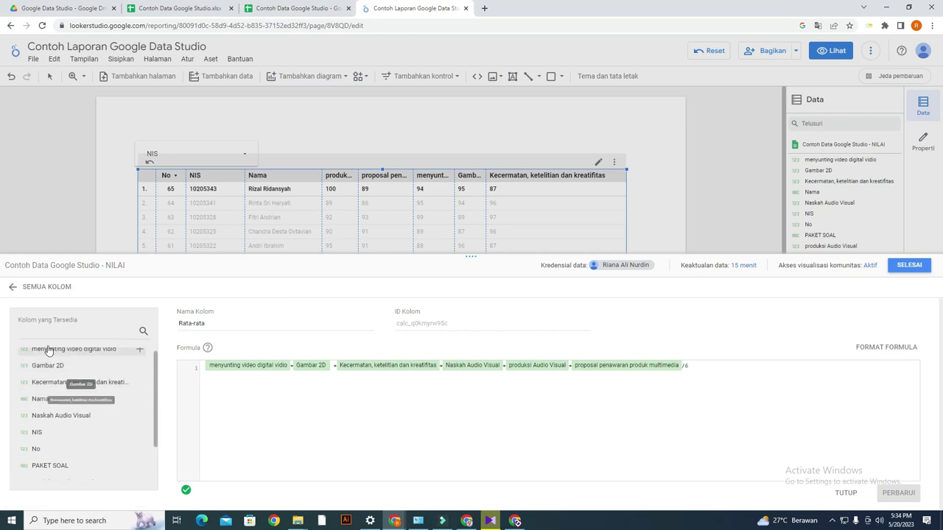
pyautogui.click(12, 287)
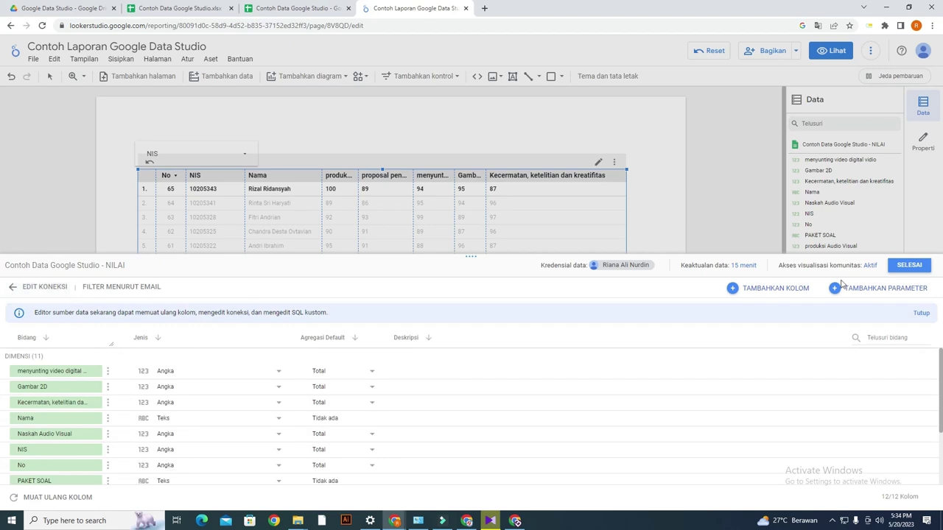
pyautogui.click(903, 266)
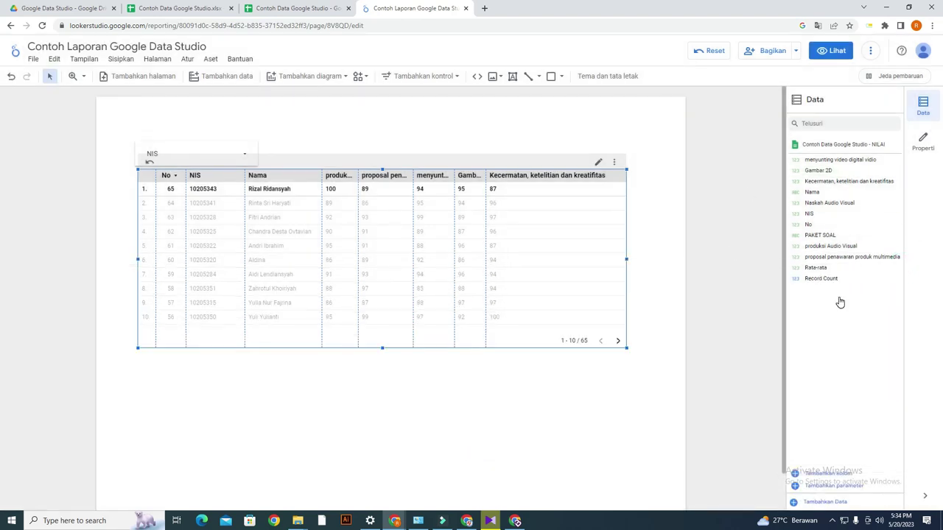
pyautogui.click(851, 474)
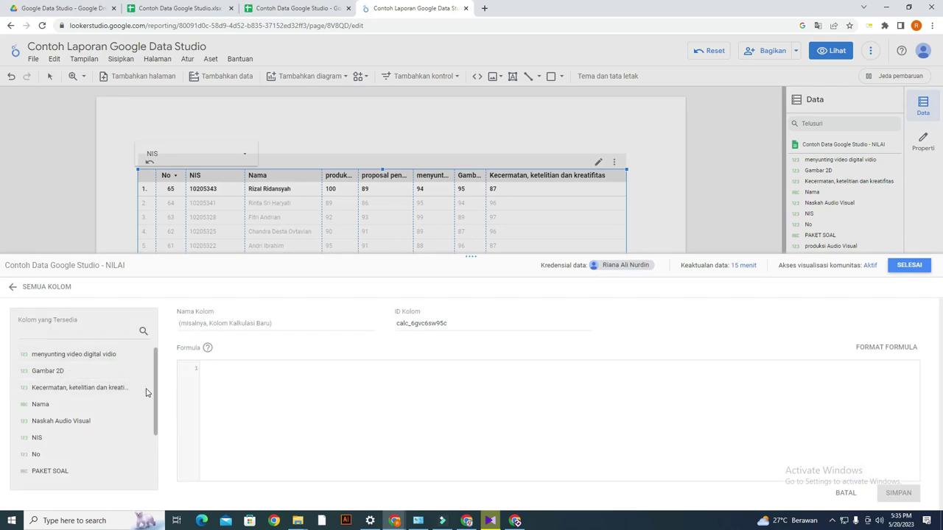
pyautogui.moveTo(157, 395); pyautogui.dragTo(157, 466)
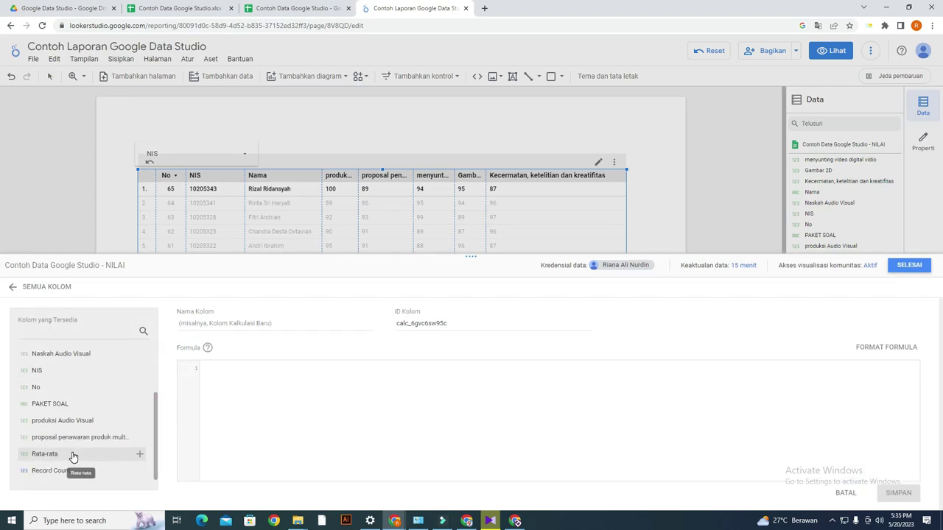
pyautogui.click(140, 457)
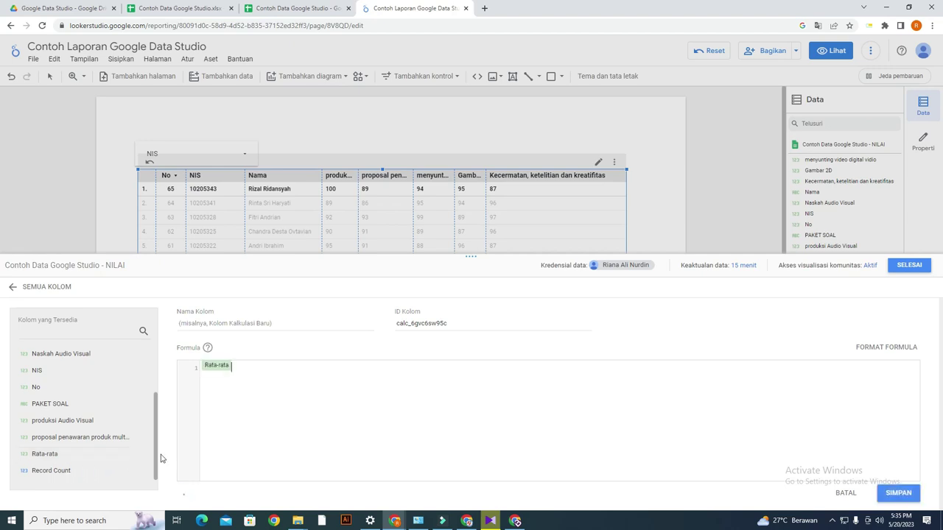
pyautogui.press('BackSpace')
pyautogui.click(909, 265)
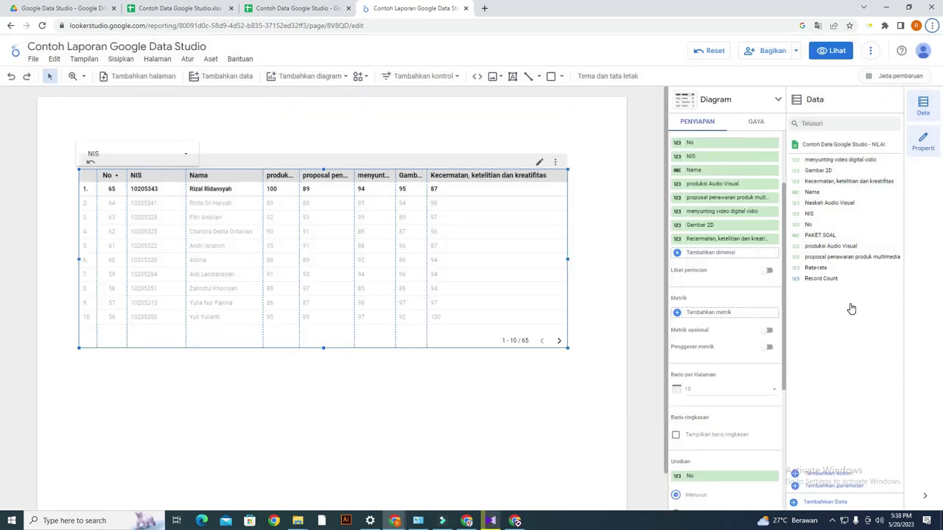
pyautogui.click(826, 476)
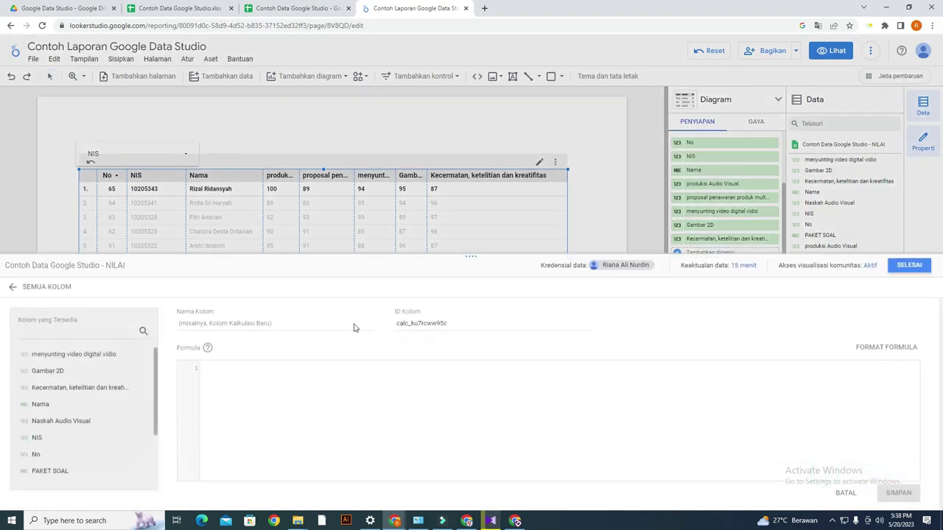
pyautogui.click(56, 289)
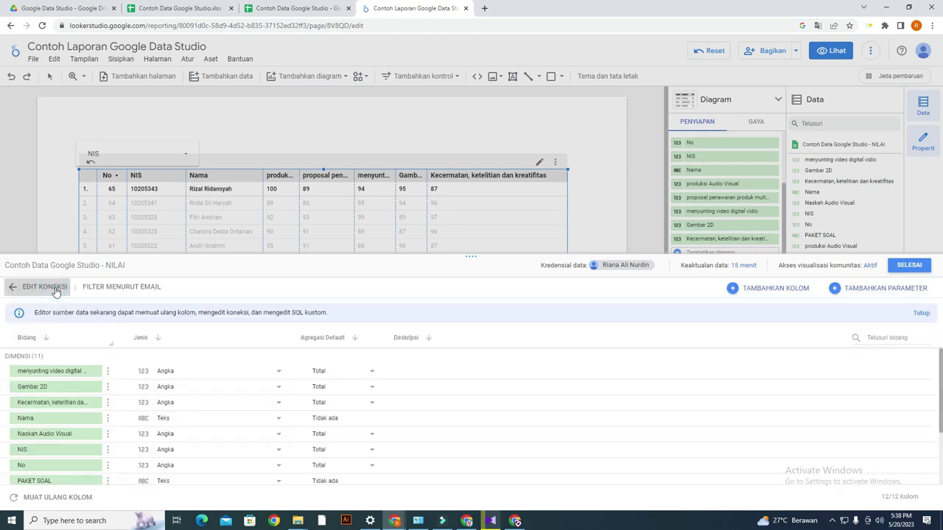
pyautogui.click(917, 266)
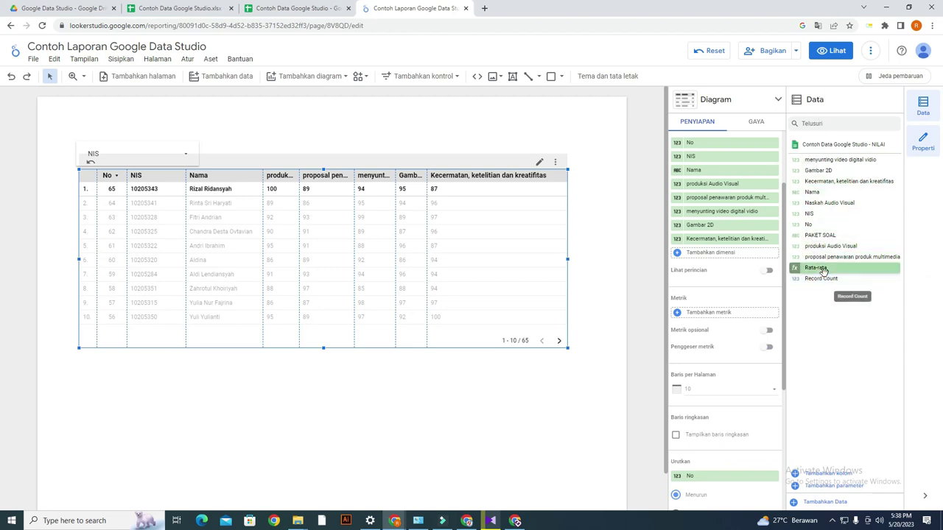
# Step: Replace the table's Kecermatan, ketelitian dan kreatifitas dimension with the Rata-rata field
pyautogui.scroll(2, 785, 270)
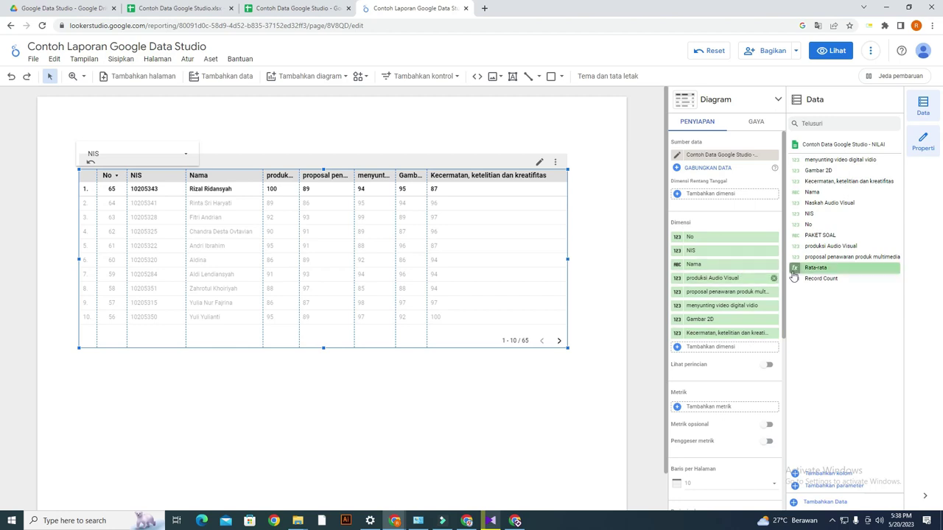
pyautogui.scroll(-1, 786, 275)
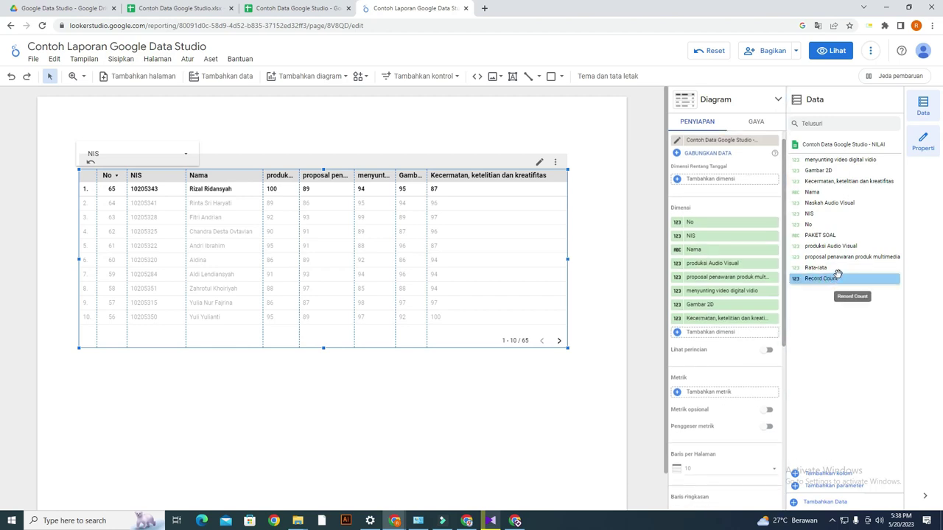
pyautogui.moveTo(839, 271); pyautogui.dragTo(737, 337)
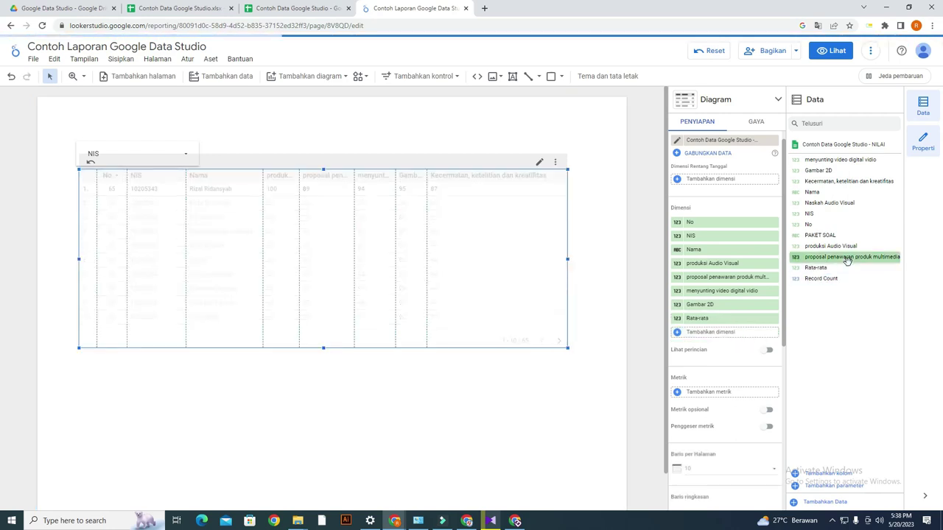
pyautogui.click(411, 141)
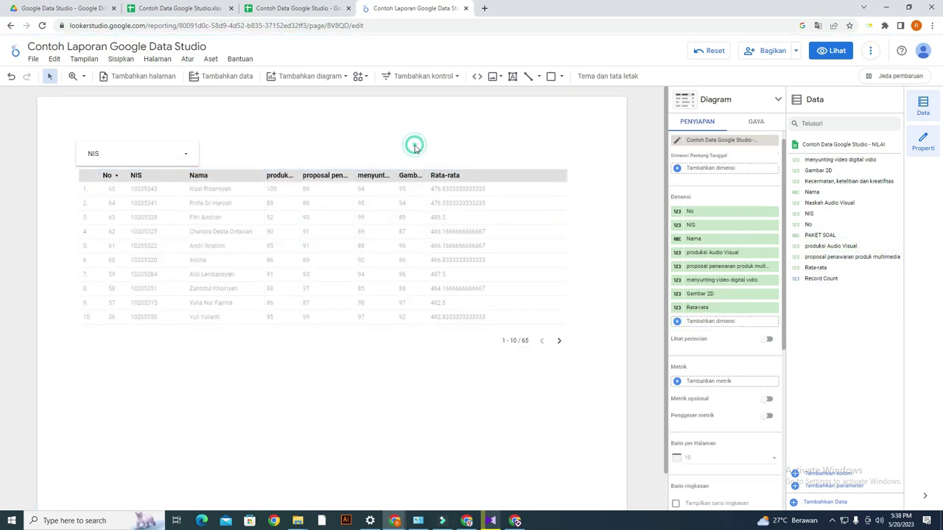
# Step: Widen the table's menyunting video and Gambar 2D columns, narrowing the Rata-rata column
pyautogui.click(458, 190)
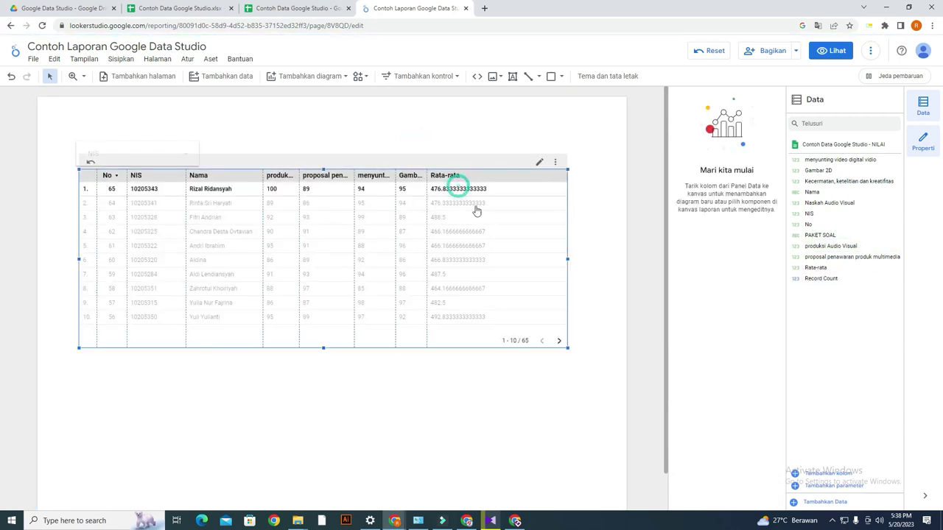
pyautogui.doubleClick(426, 192)
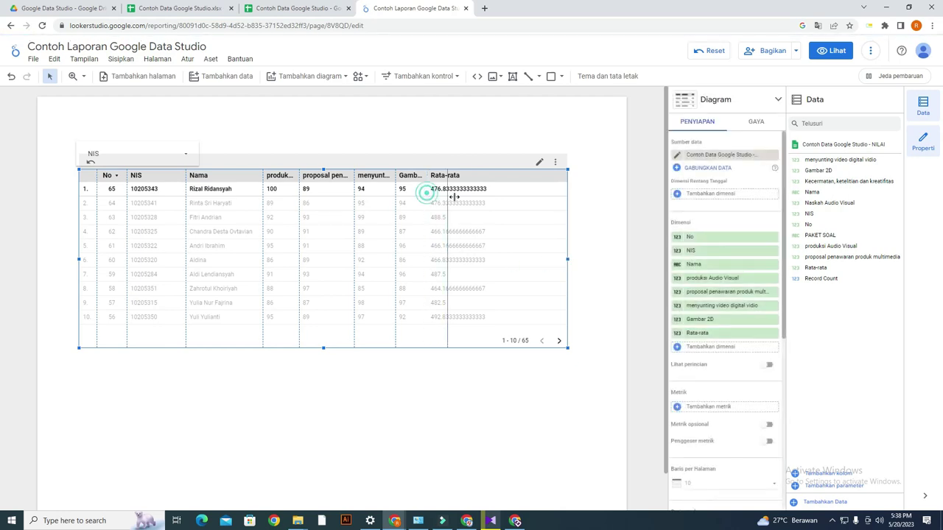
pyautogui.moveTo(395, 200); pyautogui.dragTo(417, 204)
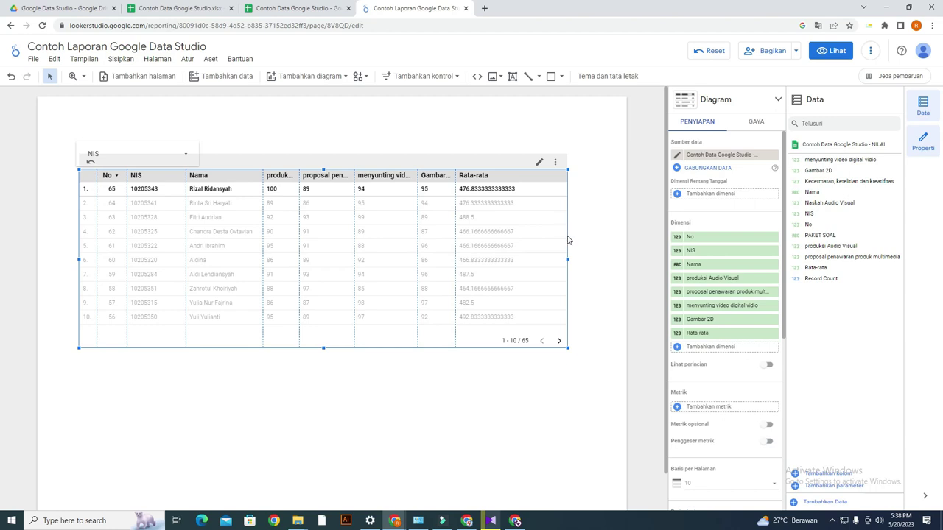
# Step: Narrow the whole score table by pulling in its right edge, leaving free space beside it on the page
pyautogui.moveTo(567, 260); pyautogui.dragTo(505, 259)
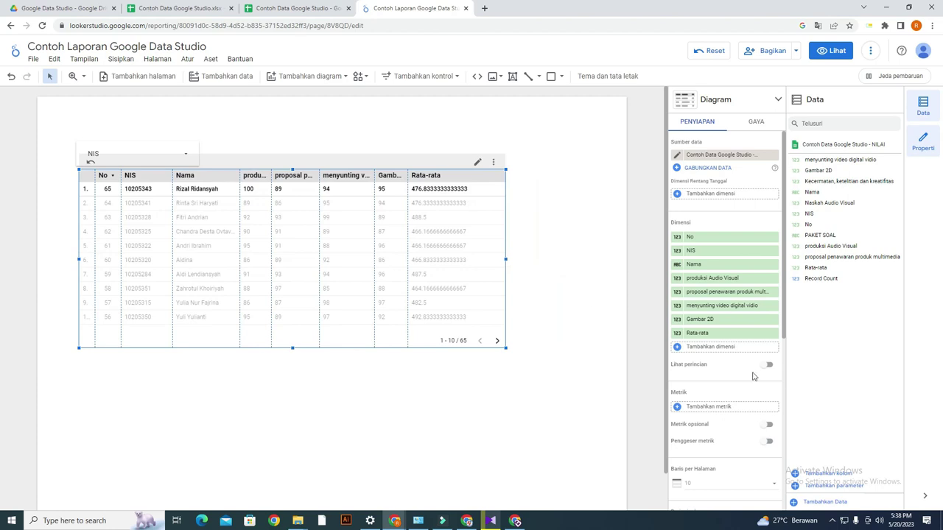
# Step: Start a new calculated field named Jumlah in the Contoh Data Google Studio - NILAI data source
pyautogui.click(833, 476)
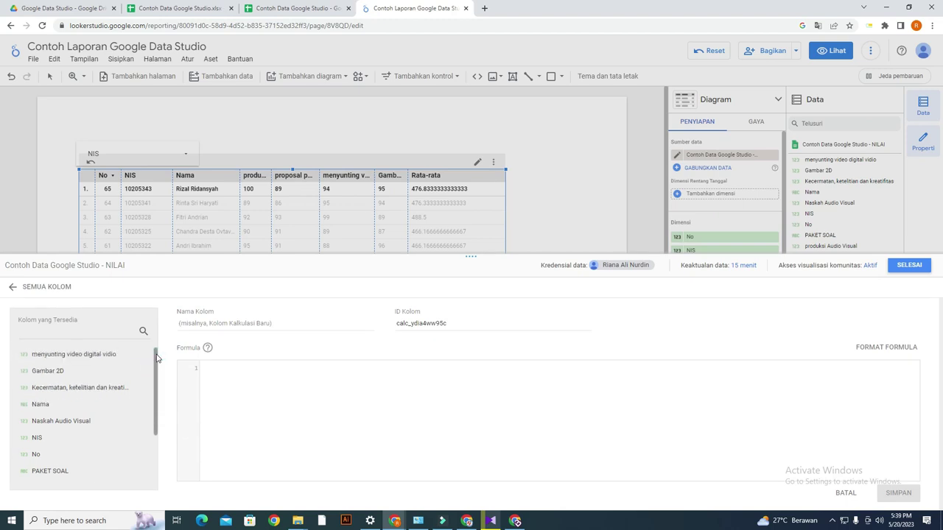
pyautogui.click(204, 322)
pyautogui.write('Jumlah')
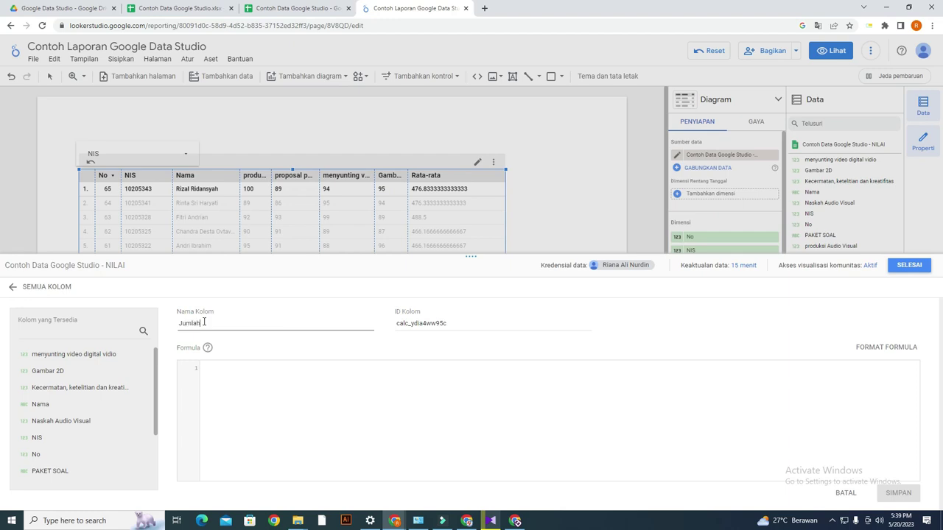
pyautogui.click(222, 379)
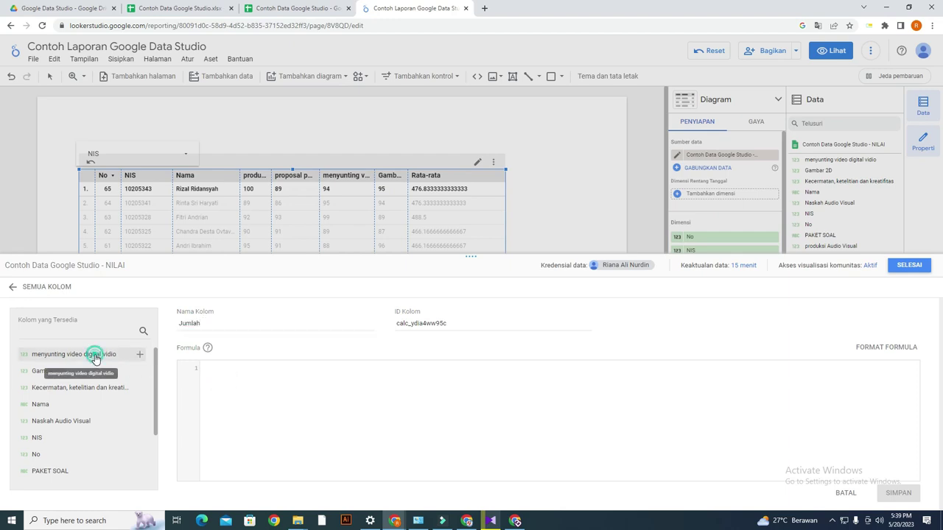
# Step: Build the Jumlah formula as menyunting video digital vidio + Gambar 2D + Kecermatan, ketelitian dan kreatifitas + Naskah Audio Visual
pyautogui.click(93, 357)
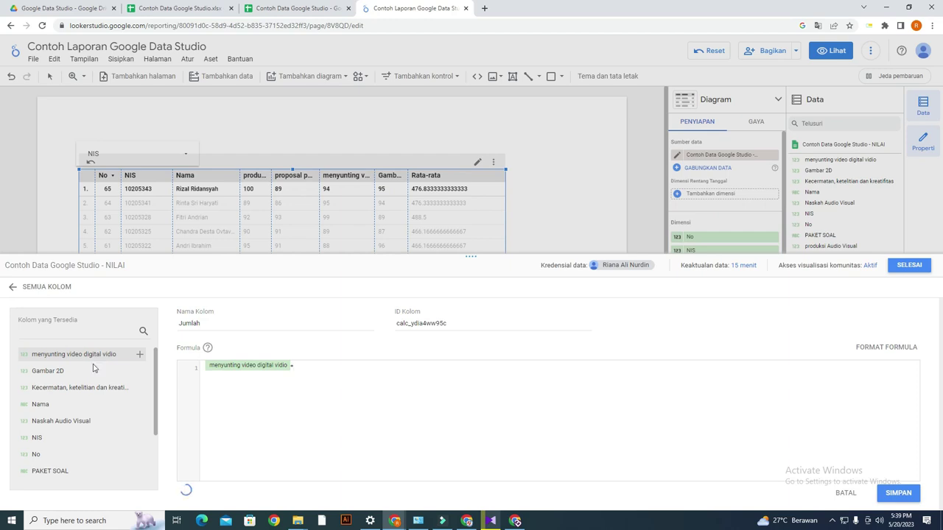
pyautogui.click(94, 372)
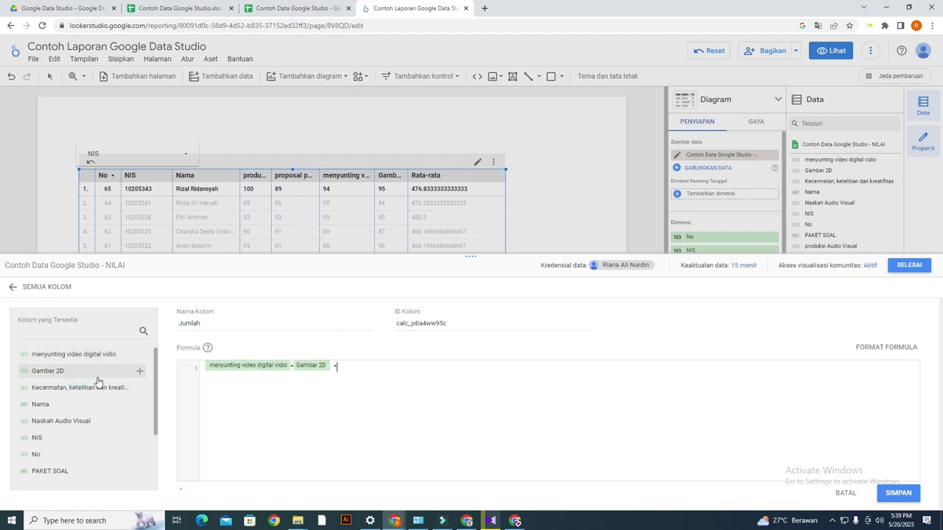
pyautogui.write('+')
pyautogui.click(95, 388)
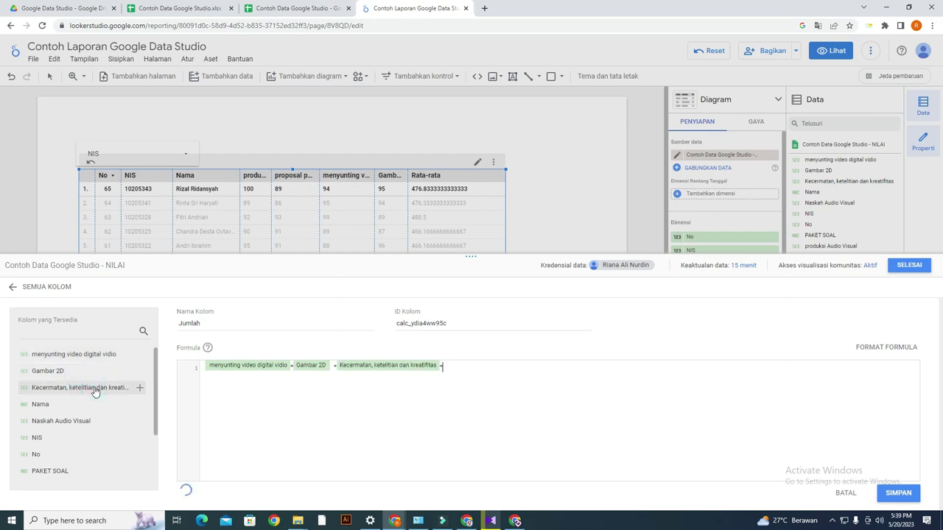
pyautogui.write('+')
pyautogui.click(83, 422)
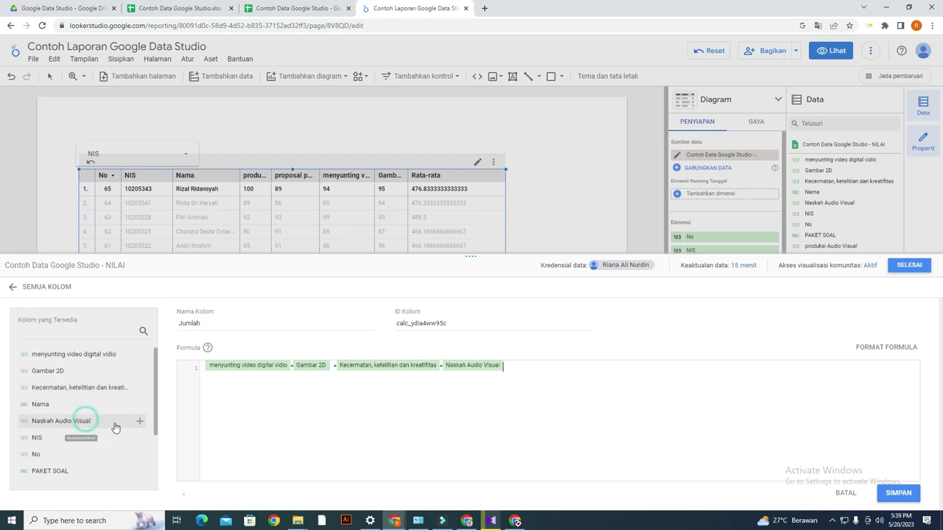
# Step: Extend the Jumlah sum with produksi Audio Visual and proposal penawaran produk multimedia, then save the field and close the editor
pyautogui.scroll(-2, 125, 426)
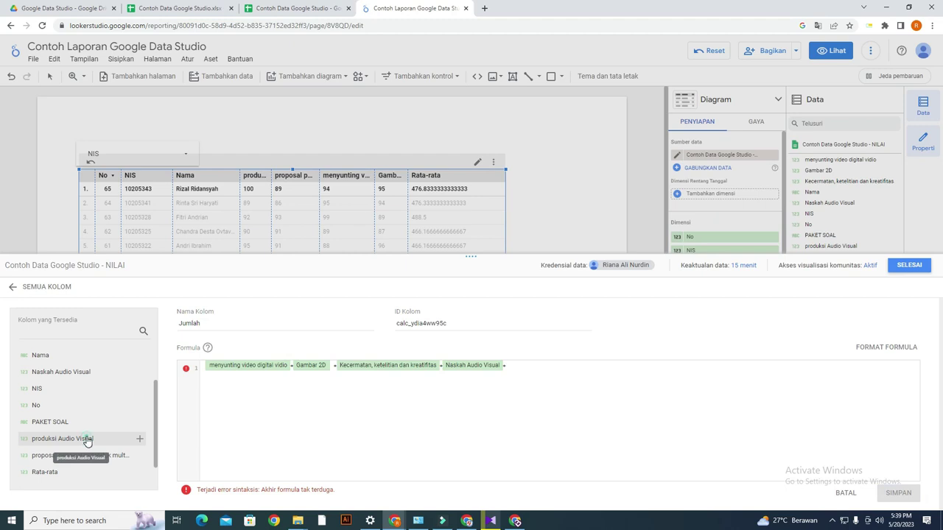
pyautogui.write('+')
pyautogui.click(86, 440)
pyautogui.write('+')
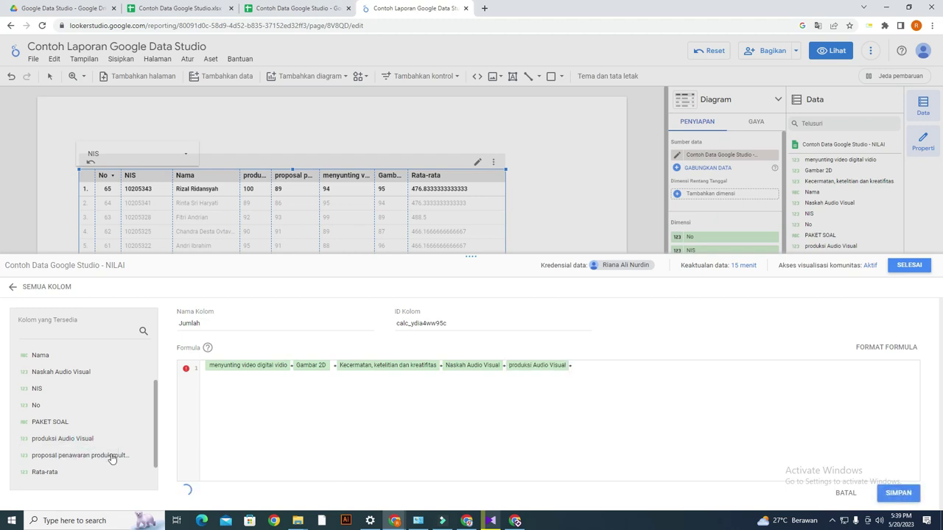
pyautogui.click(110, 455)
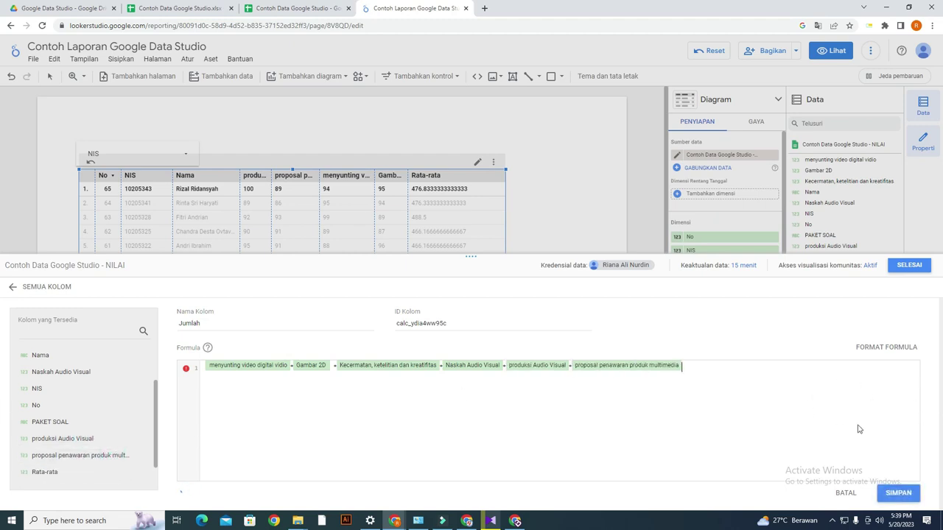
pyautogui.click(896, 494)
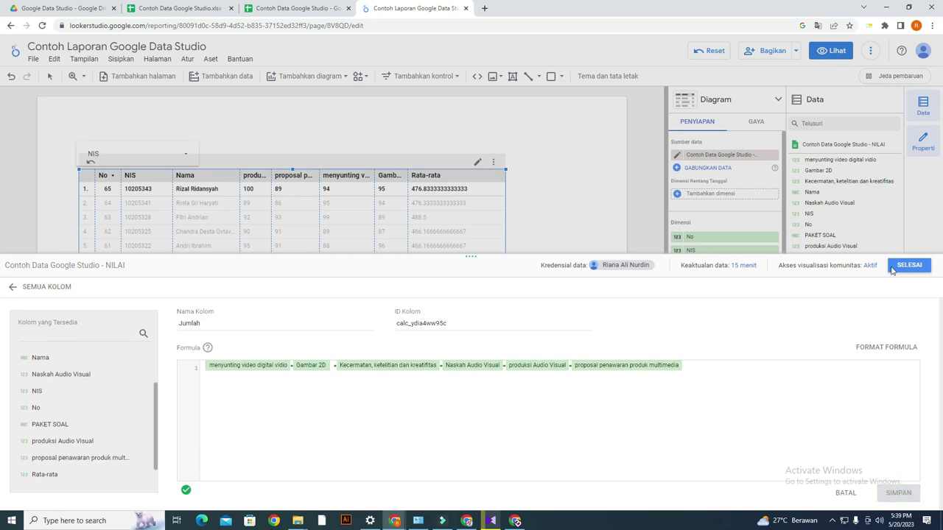
pyautogui.click(891, 269)
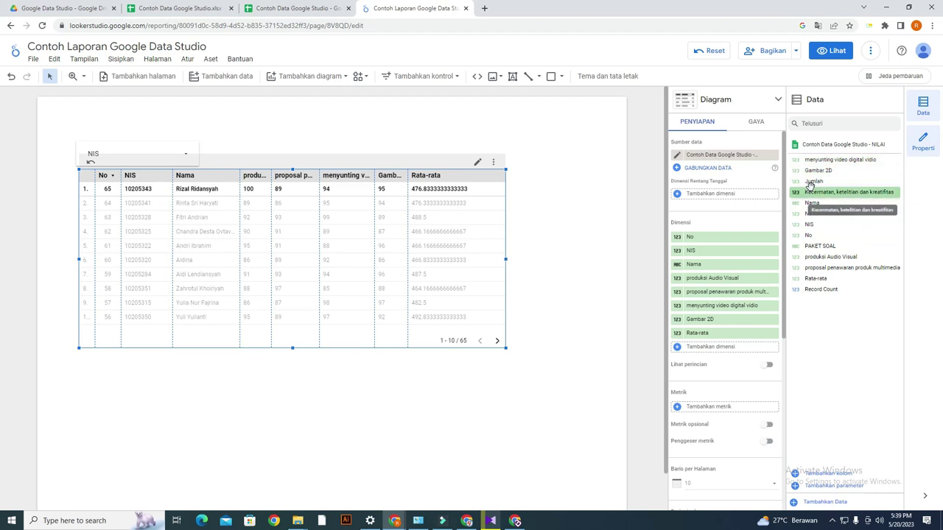
# Step: Add the Jumlah field to the score table as the last dimension after Rata-rata, and deselect the table
pyautogui.moveTo(812, 182); pyautogui.dragTo(719, 347)
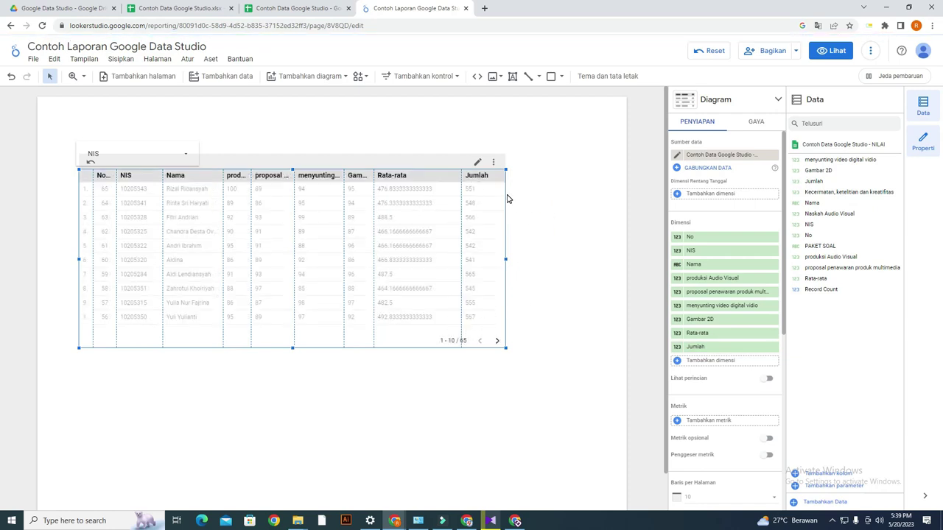
pyautogui.click(542, 204)
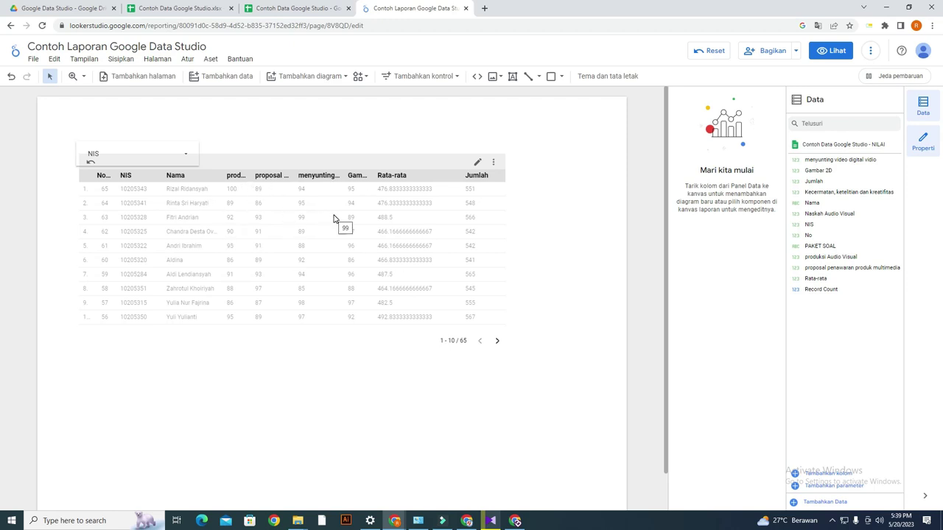
# Step: Start another calculated field in the same data source and name it rata-rata_all
pyautogui.click(850, 475)
pyautogui.click(275, 324)
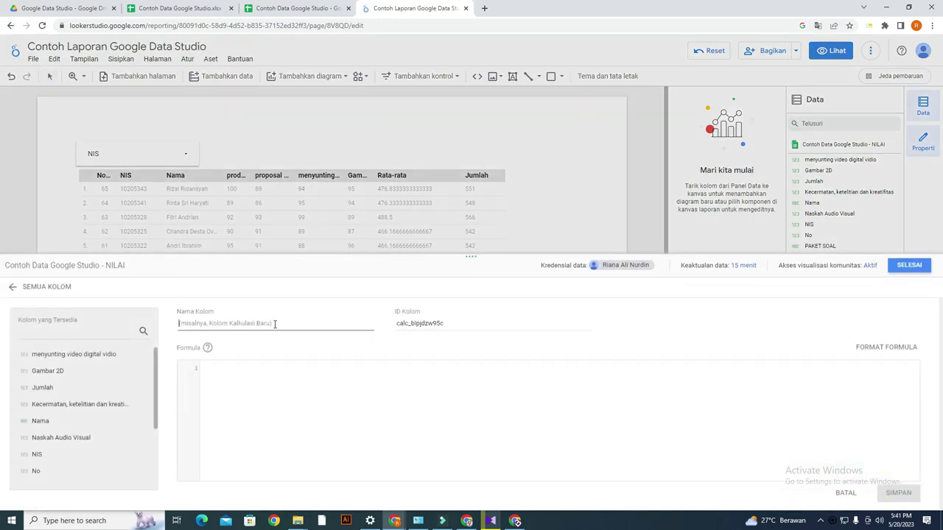
pyautogui.write('rata-rata all')
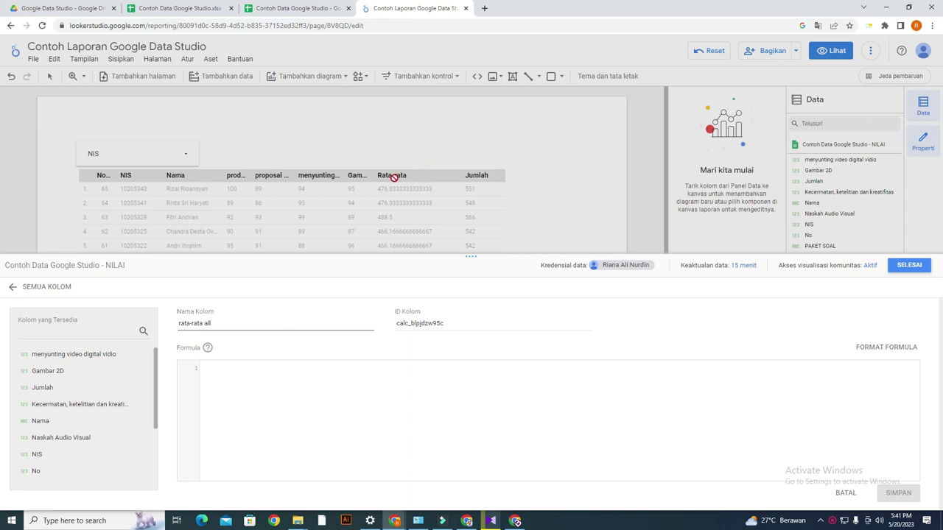
# Step: Enter AVG(Rata-rata) as the rata-rata_all formula, save the field and close the data source editor
pyautogui.click(232, 382)
pyautogui.write('av')
pyautogui.click(239, 387)
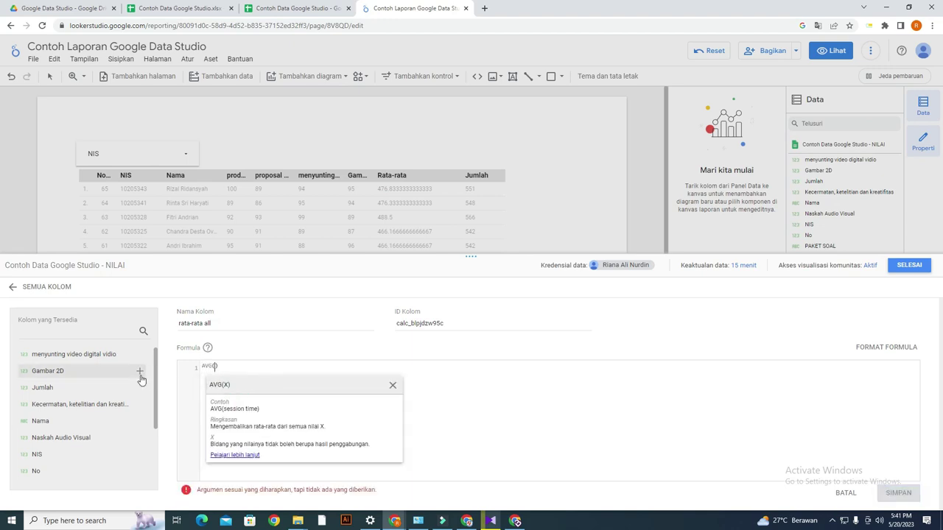
pyautogui.moveTo(155, 392); pyautogui.dragTo(147, 451)
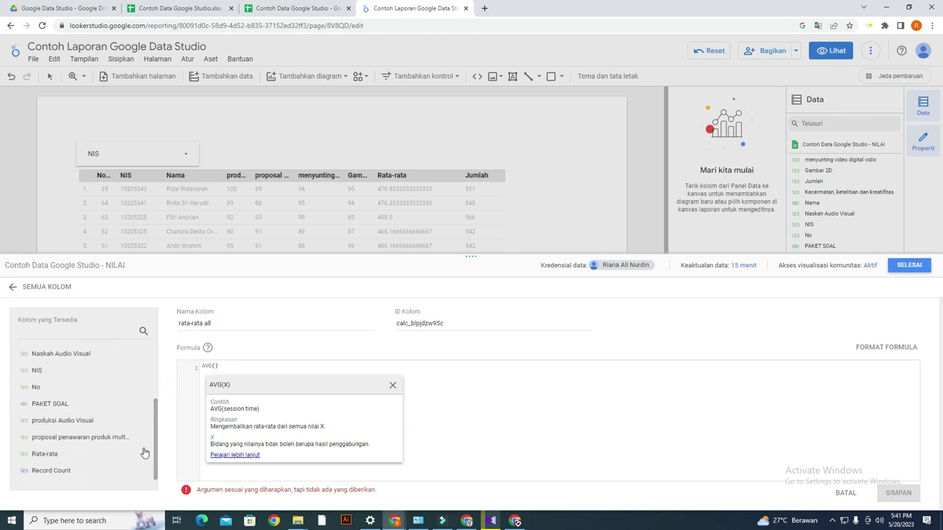
pyautogui.click(78, 452)
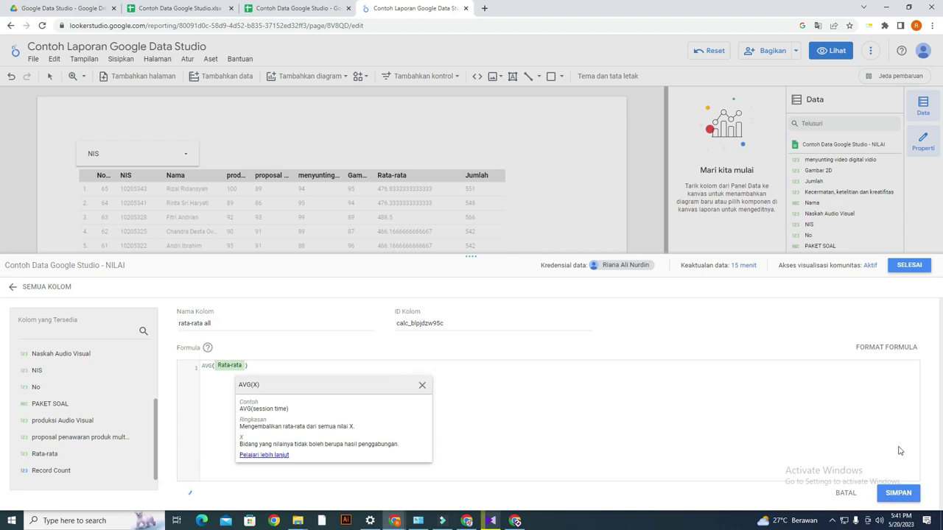
pyautogui.click(893, 494)
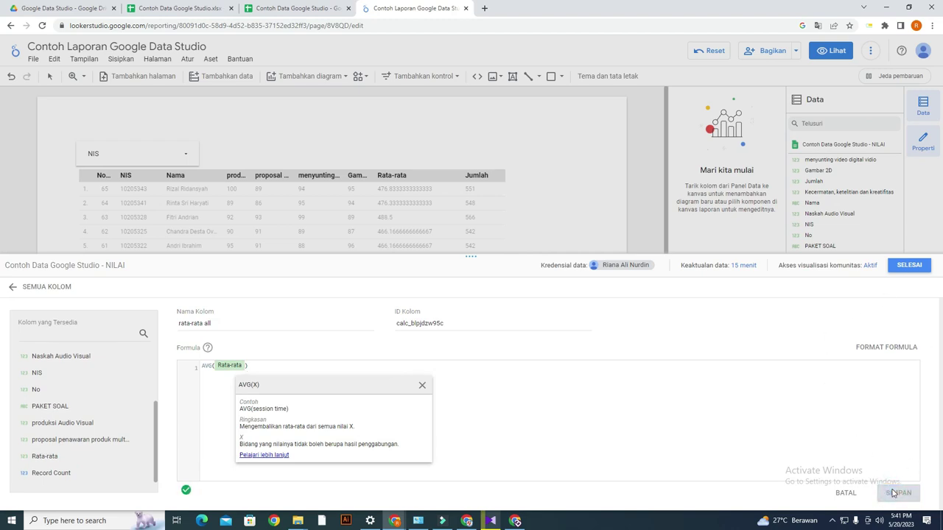
pyautogui.click(903, 267)
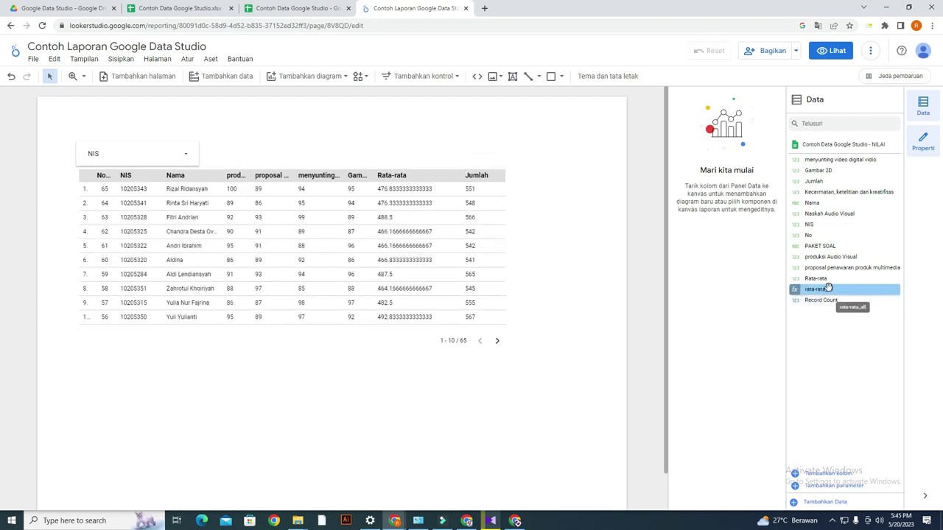
# Step: Place the rata-rata_all field on the page as a scorecard just below the score table
pyautogui.moveTo(829, 289); pyautogui.dragTo(395, 383)
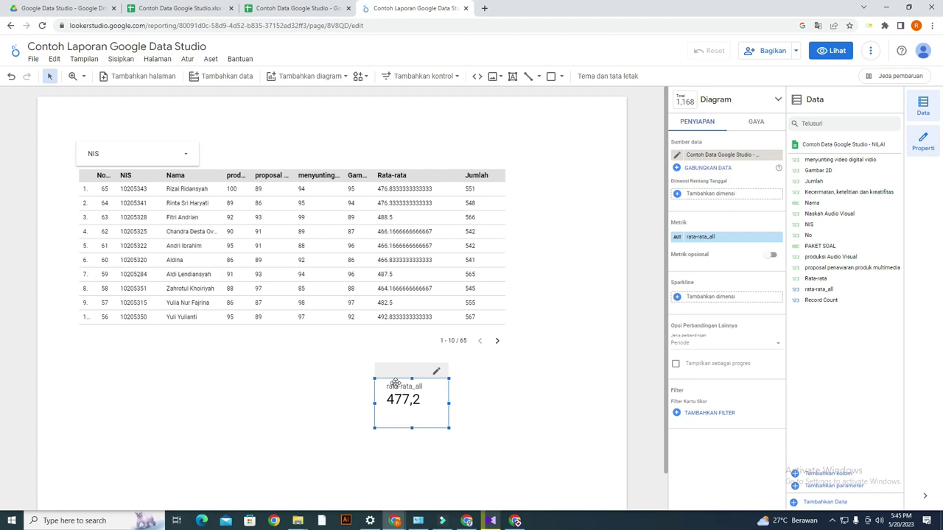
pyautogui.moveTo(396, 383); pyautogui.dragTo(396, 372)
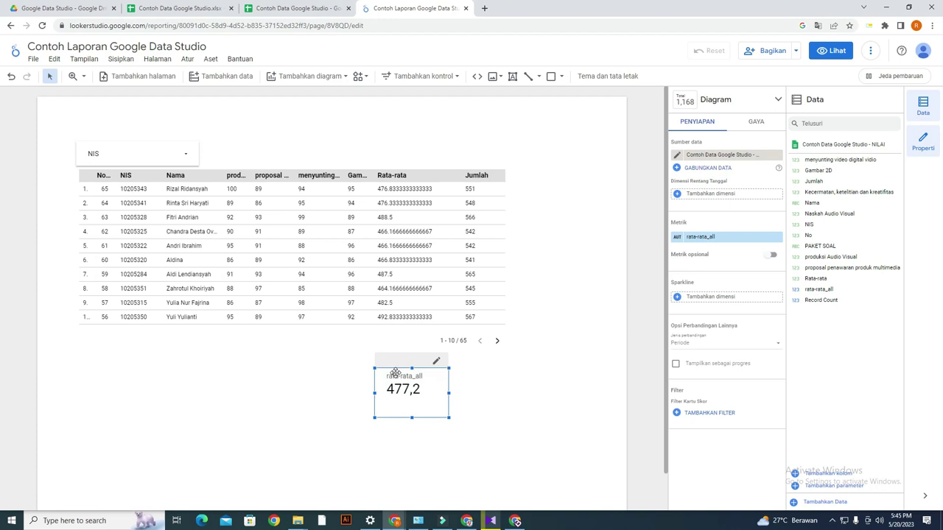